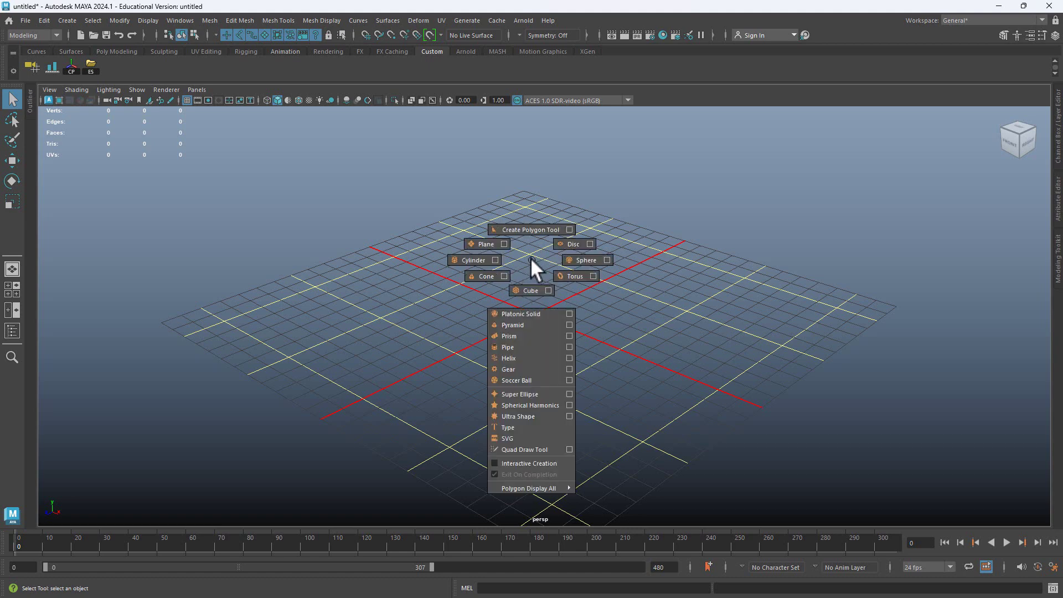
Step: Create a polygon cube from the marking menu, frame it, and go to the UV menu
shift+right_drag(533, 285, 529, 287)
key(f)
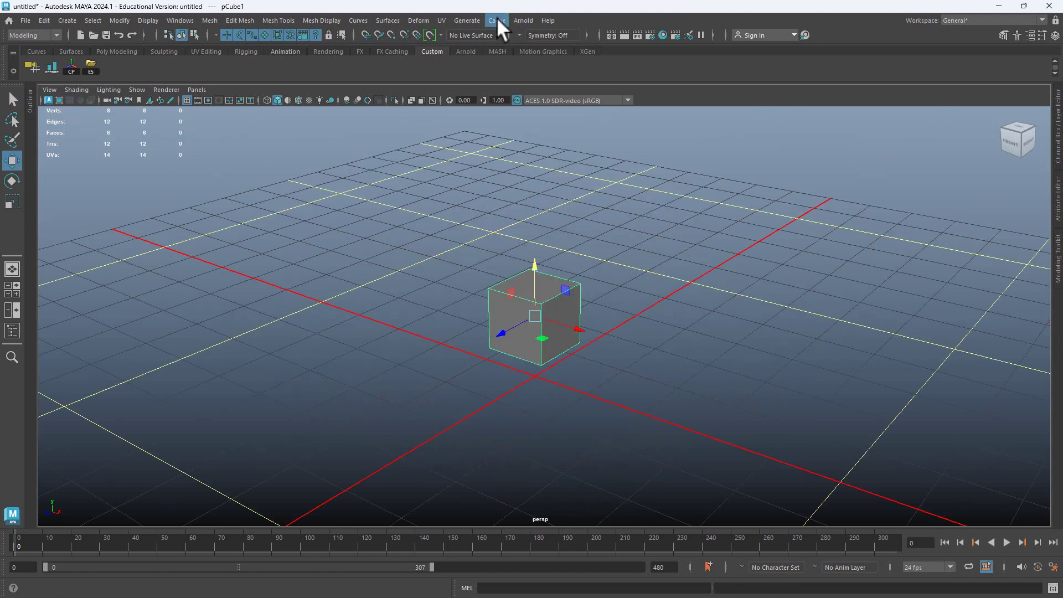
click(444, 19)
Step: Open the UV Editor, make its window narrower, recentre the layout and switch backgrounds to black
click(479, 41)
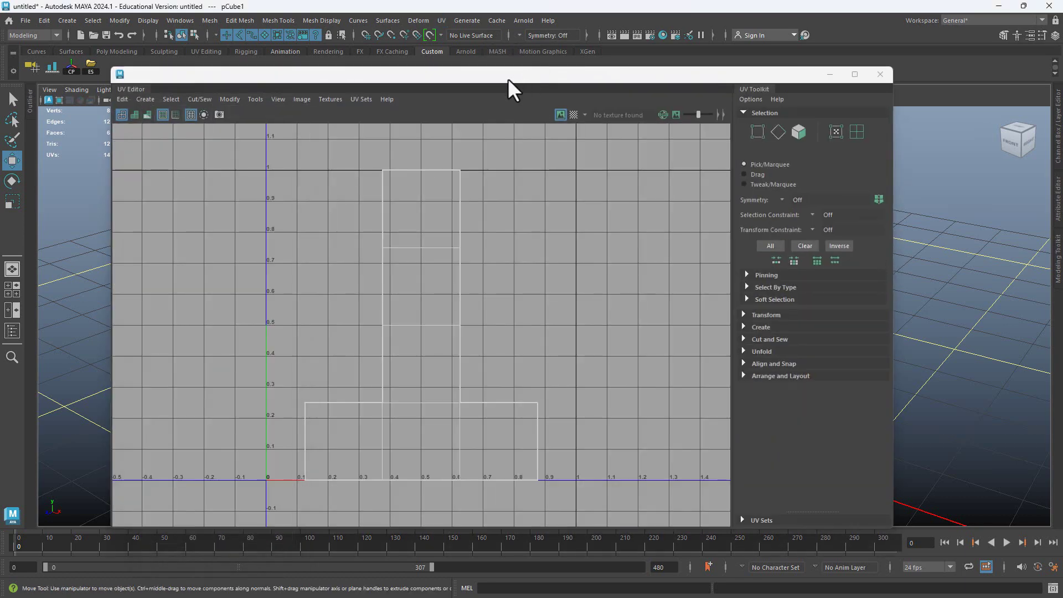
drag(897, 159, 662, 164)
scroll(211, 323, up, 3)
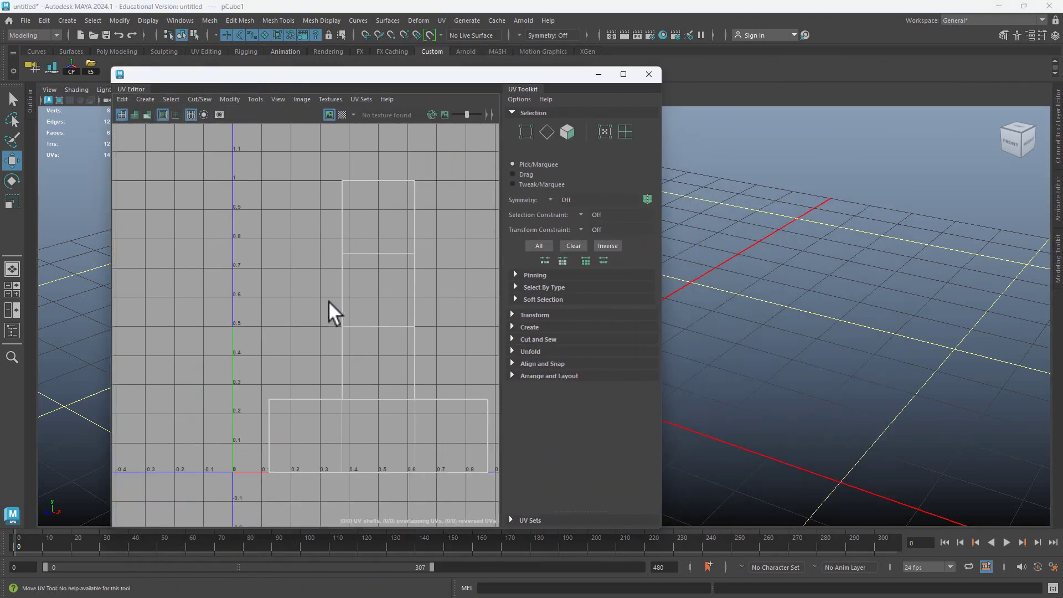
alt+middle_drag(330, 310, 287, 271)
key(alt+b)
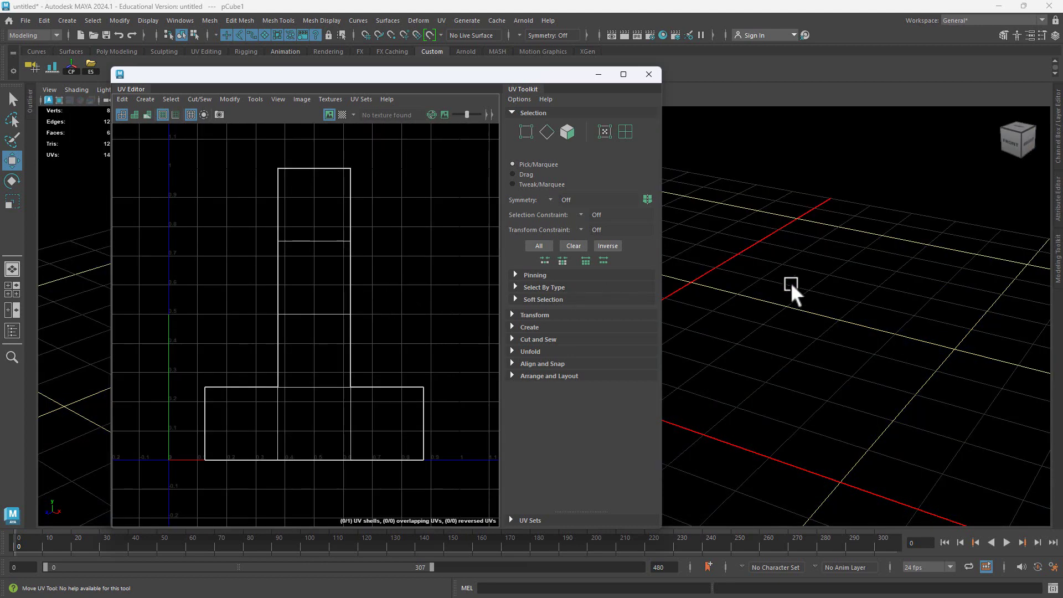
Step: Move the UV Editor to the screen's right side, recentre the UVs and restore grey backgrounds
click(837, 277)
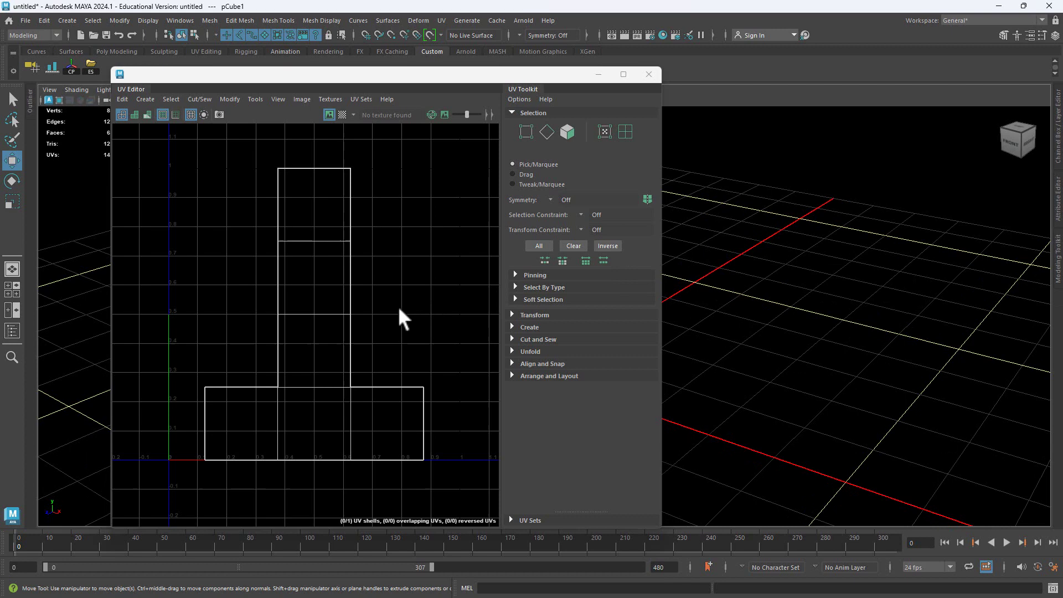
alt+middle_drag(410, 302, 391, 301)
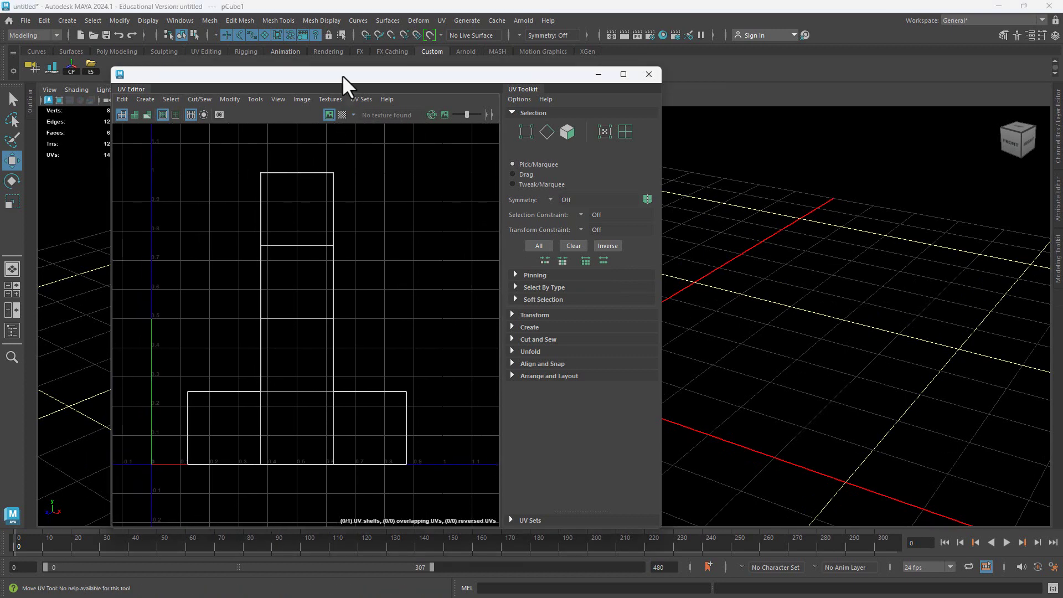
drag(343, 75, 864, 65)
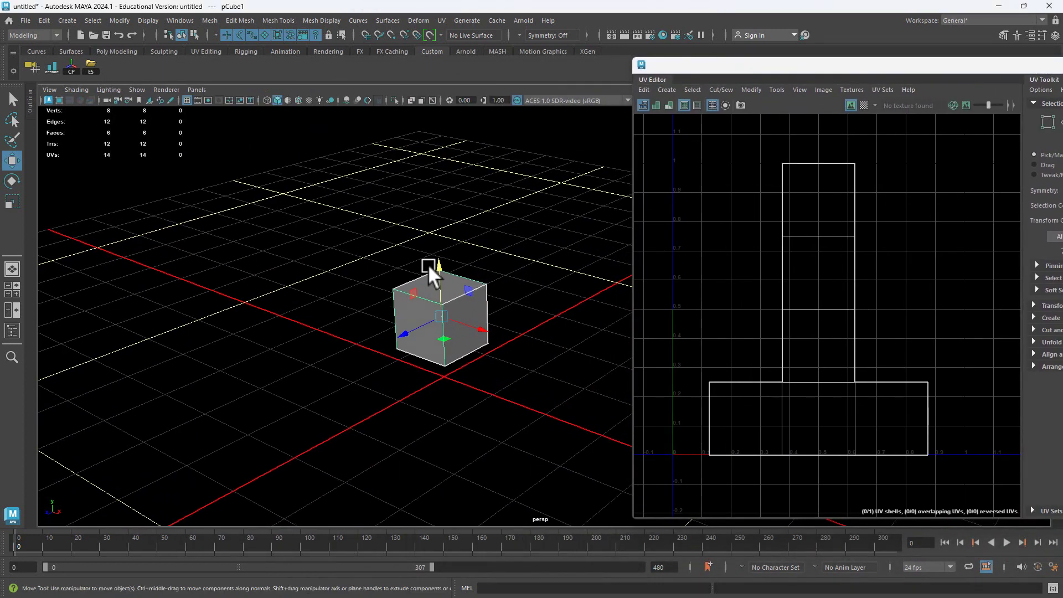
scroll(808, 263, down, 3)
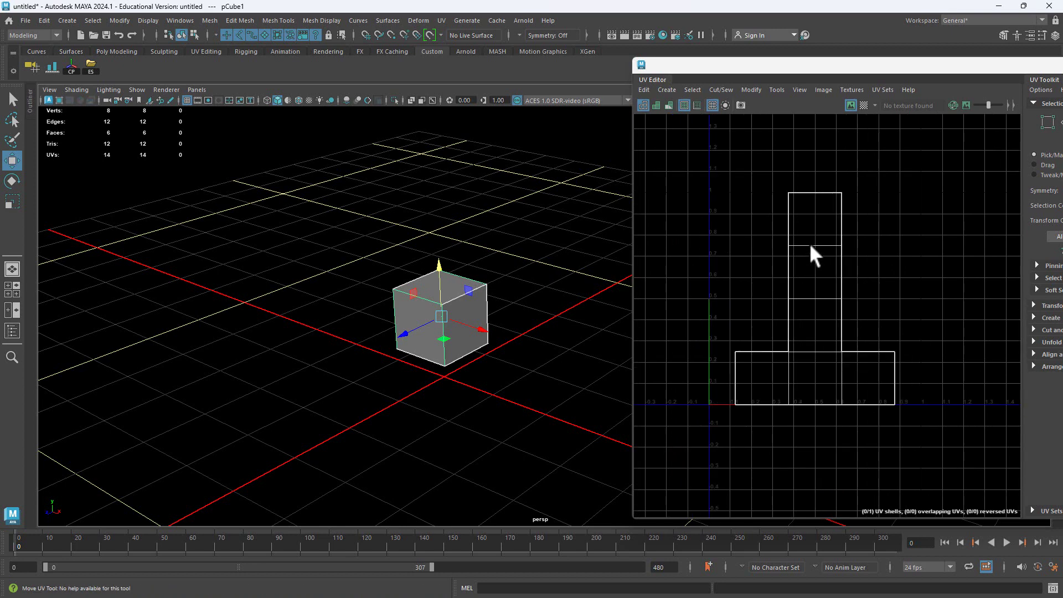
mouse_move(810, 245)
alt+middle_down()
mouse_move(812, 271)
mouse_move(822, 243)
alt+middle_up()
scroll(814, 275, up, 2)
scroll(846, 280, down, 1)
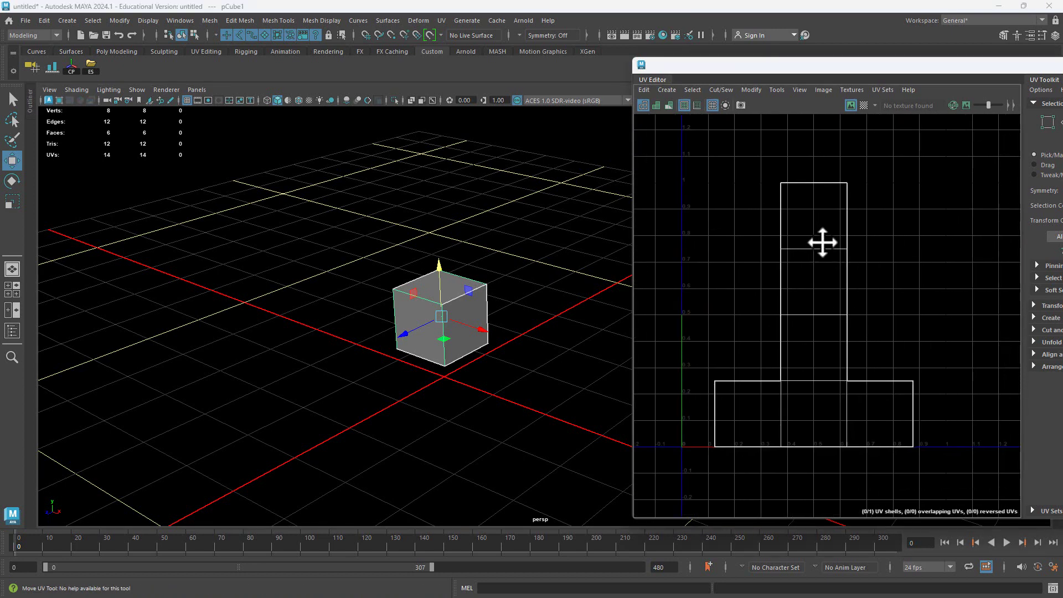
key(alt+b)
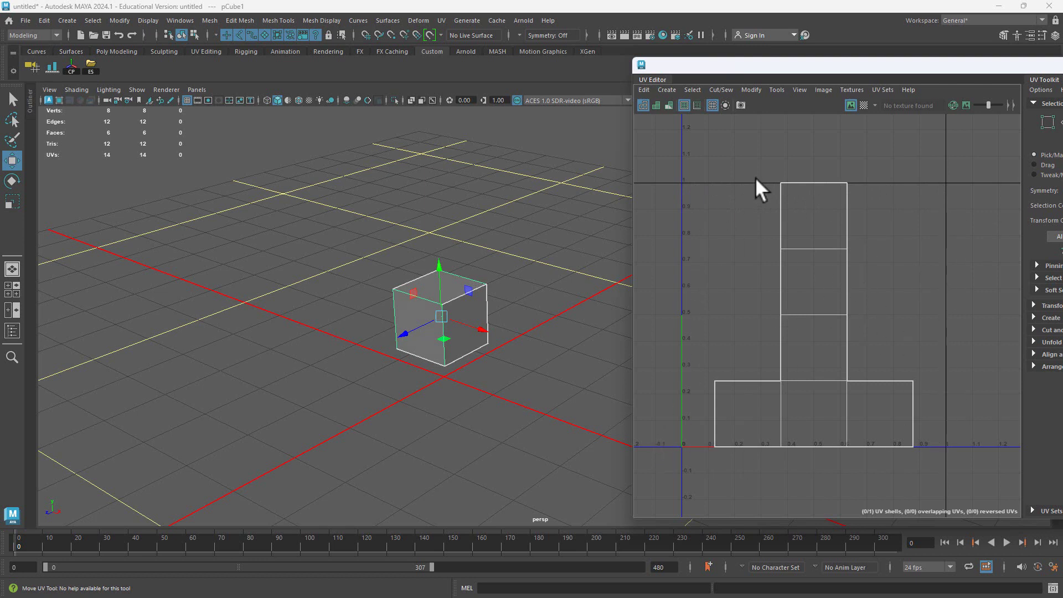
Step: Reselect and frame the cube, then widen the UV Editor and bring up its Image menu
click(503, 223)
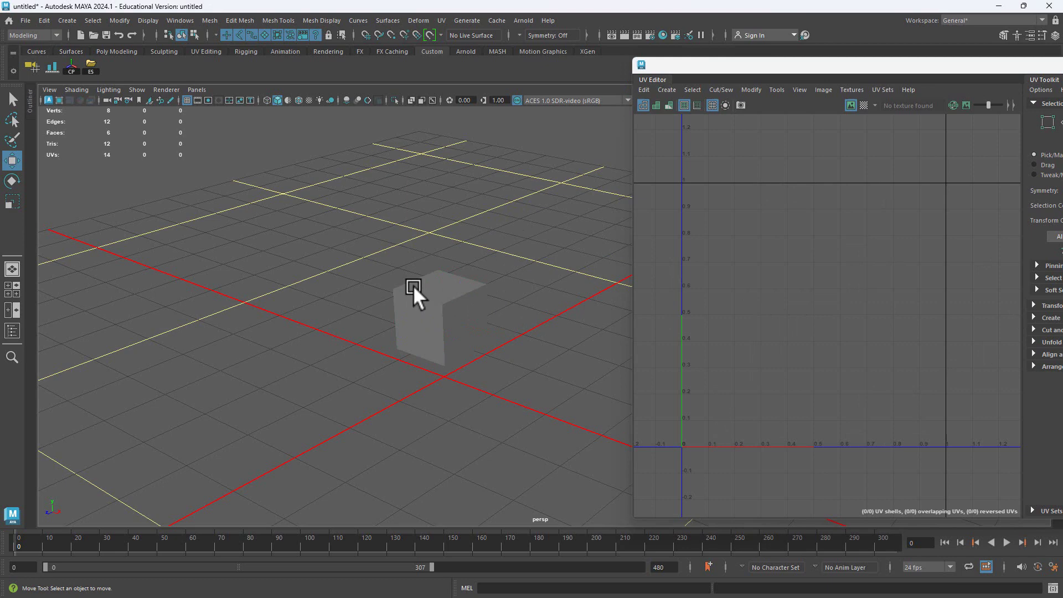
click(417, 289)
key(f)
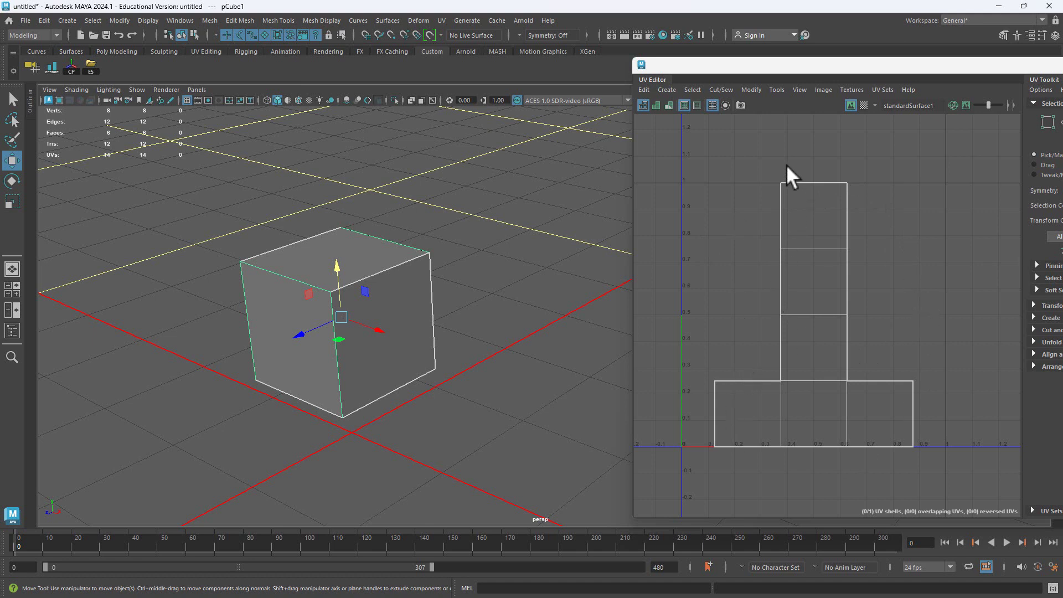
drag(628, 129, 468, 143)
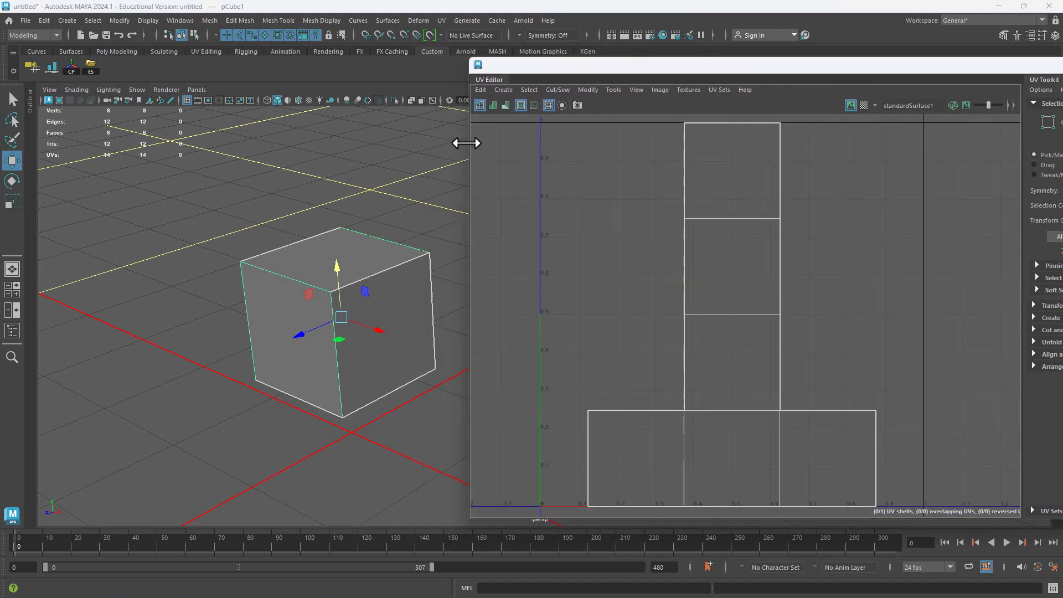
click(663, 90)
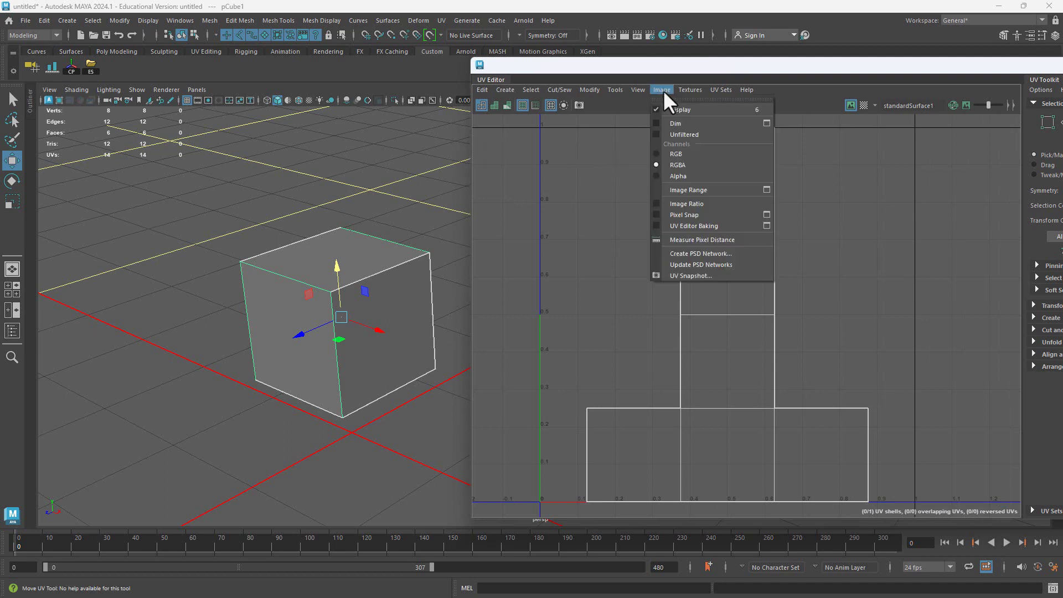
Step: Open UV Snapshot options and set the size to 8192 px with white edge lines
click(695, 274)
drag(747, 300, 447, 125)
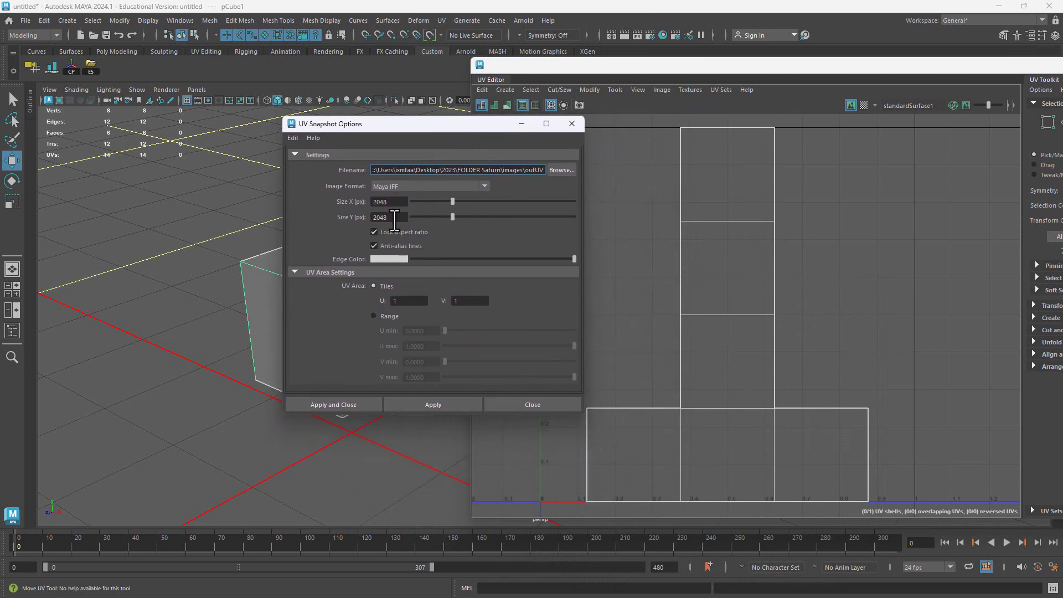
drag(454, 201, 621, 203)
click(394, 258)
drag(467, 265, 450, 263)
drag(448, 259, 606, 255)
Step: Browse to the project's images folder and name the snapshot file 'Cube UV Snapshot'
click(560, 170)
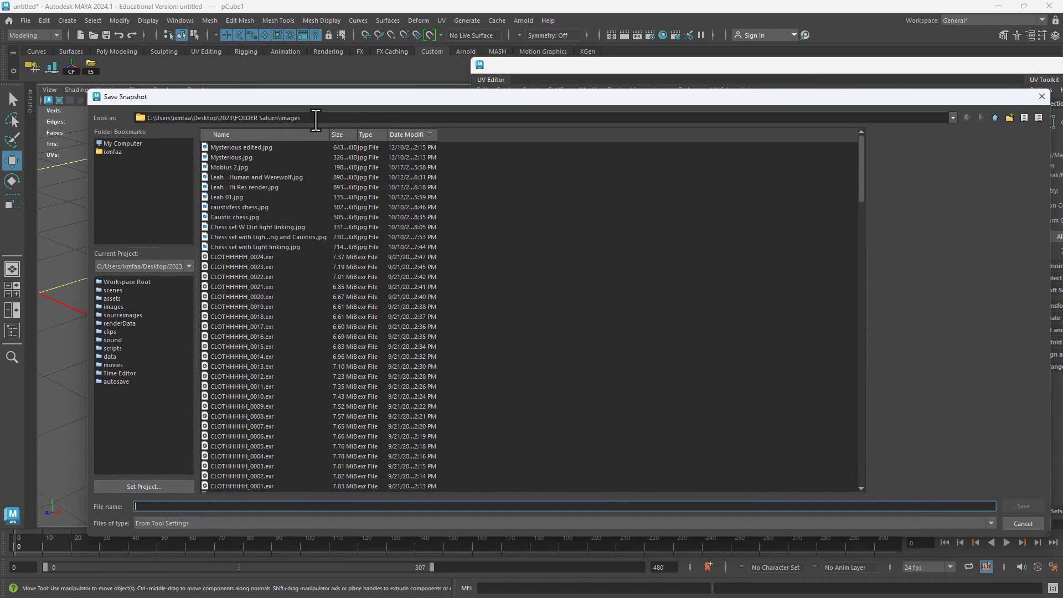
drag(315, 120, 149, 122)
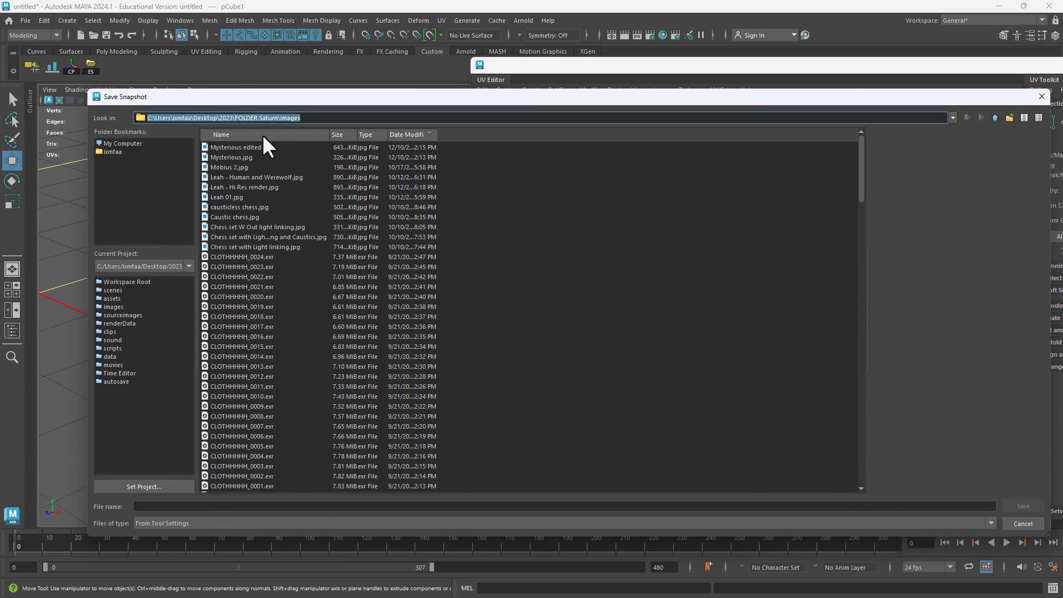
click(408, 506)
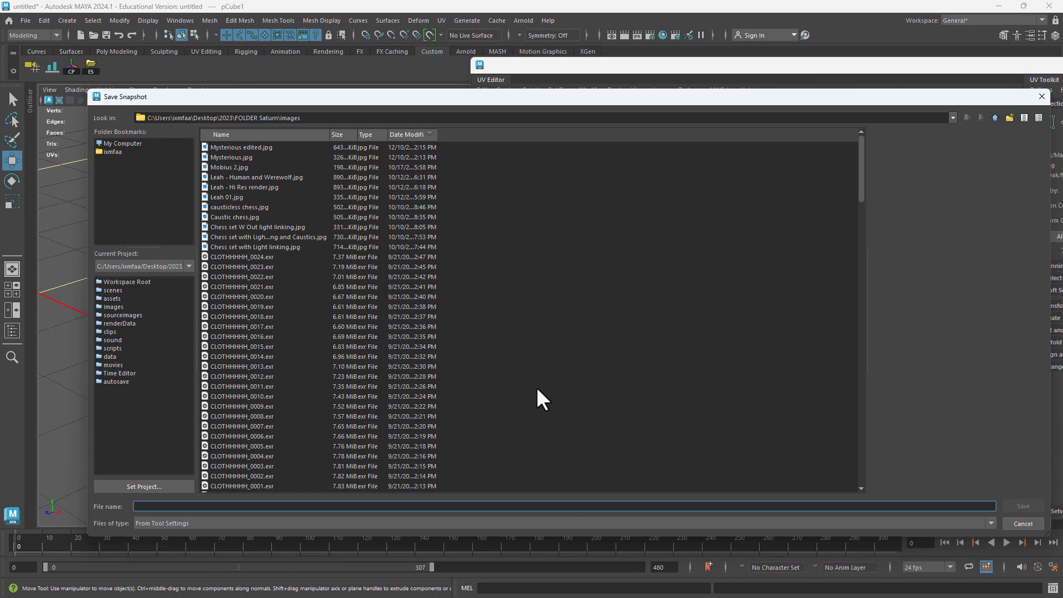
text(Cube UV )
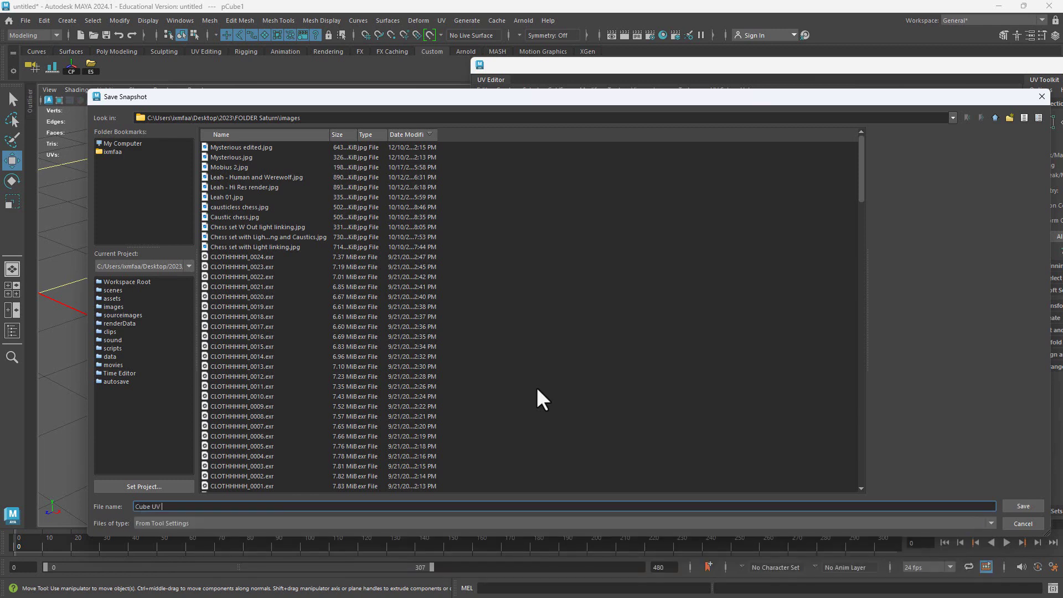
text(Snapshot)
Step: Confirm the save location, set the image format to PNG, and export the snapshot
click(1025, 508)
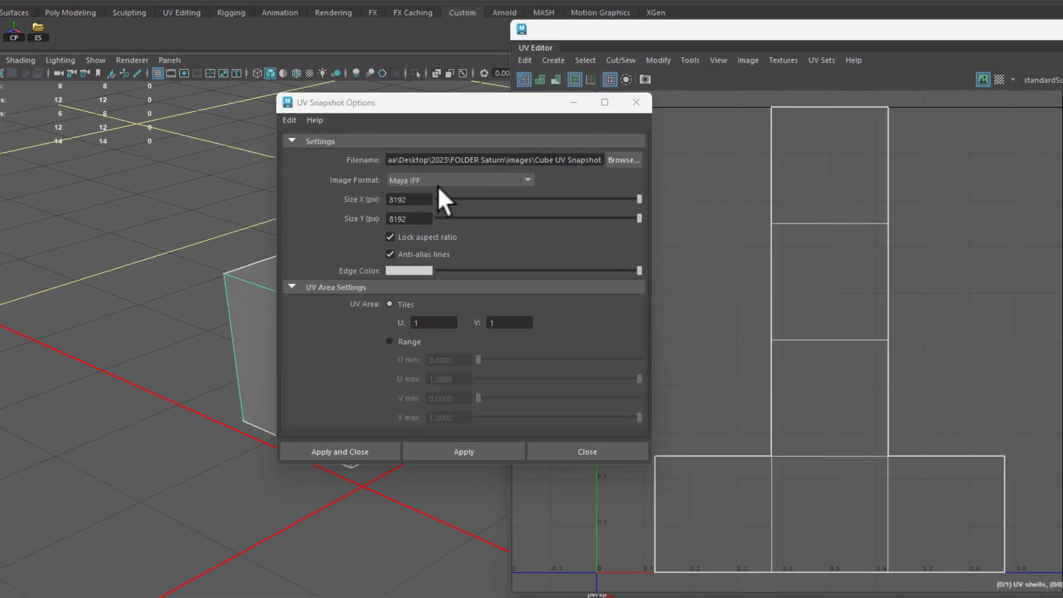
click(404, 187)
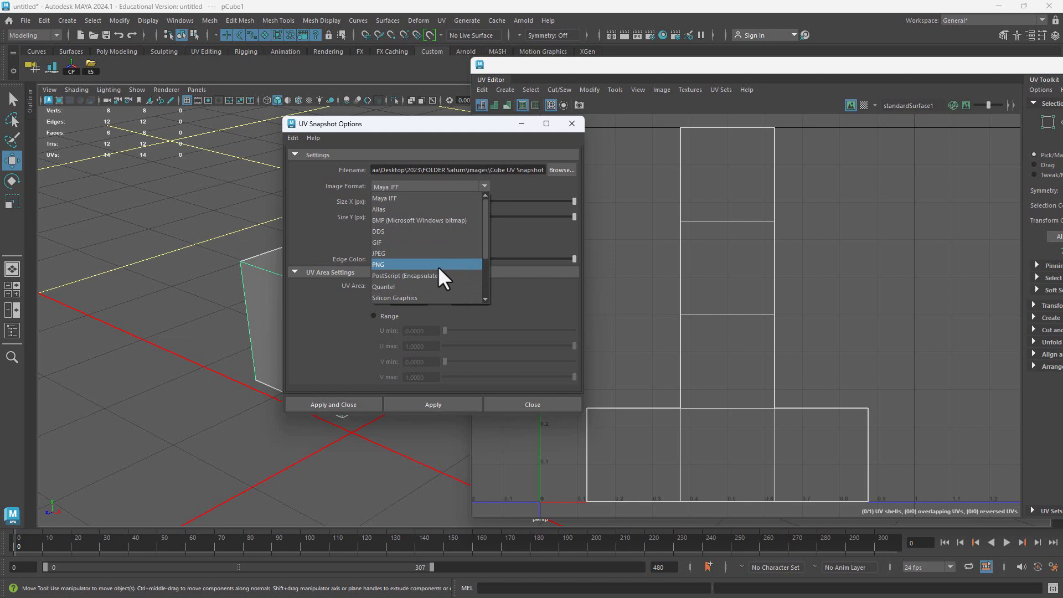
click(390, 266)
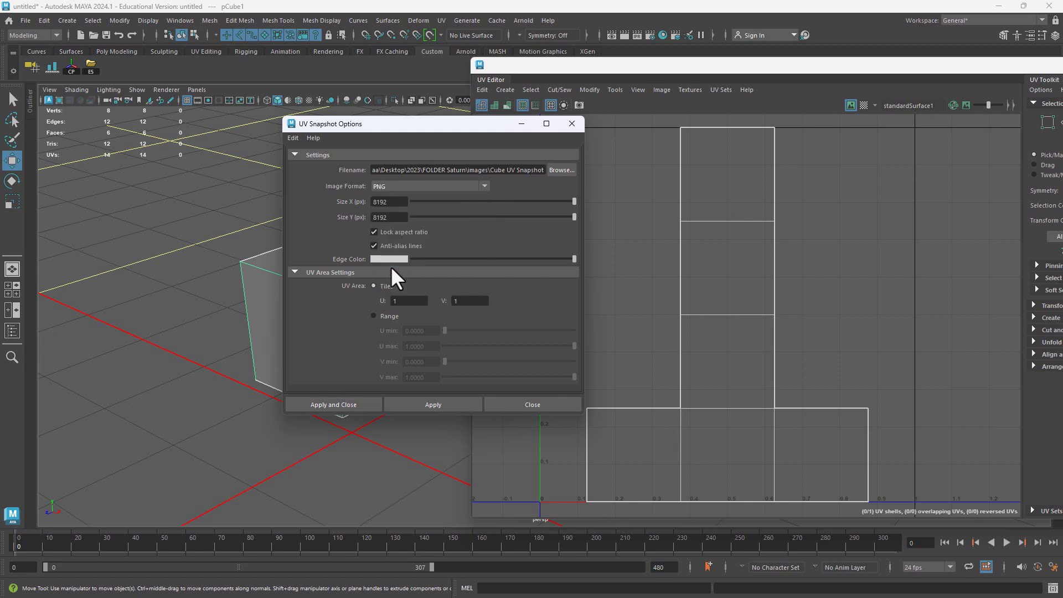
click(336, 404)
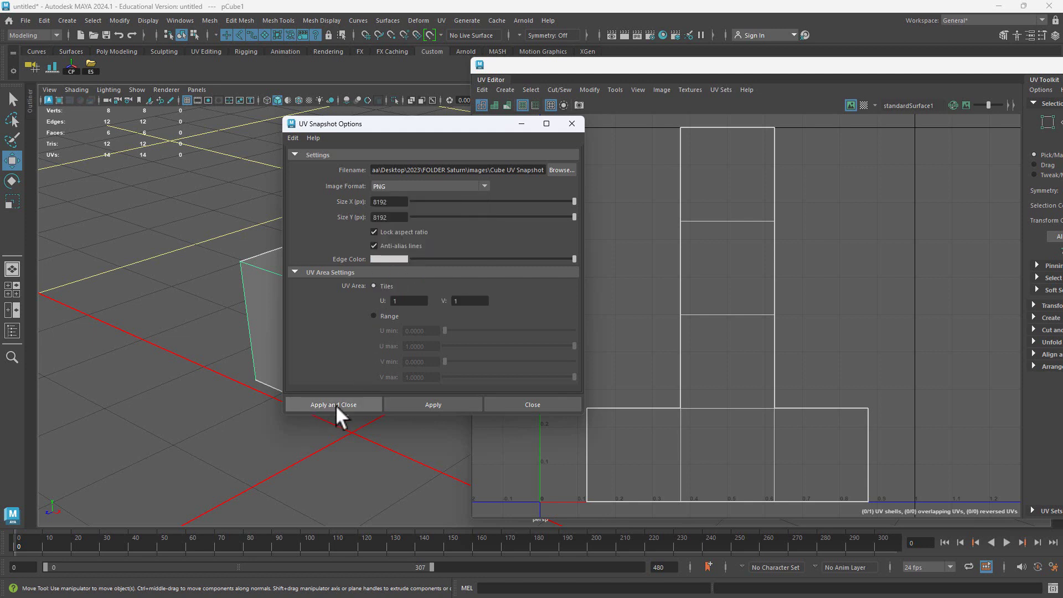